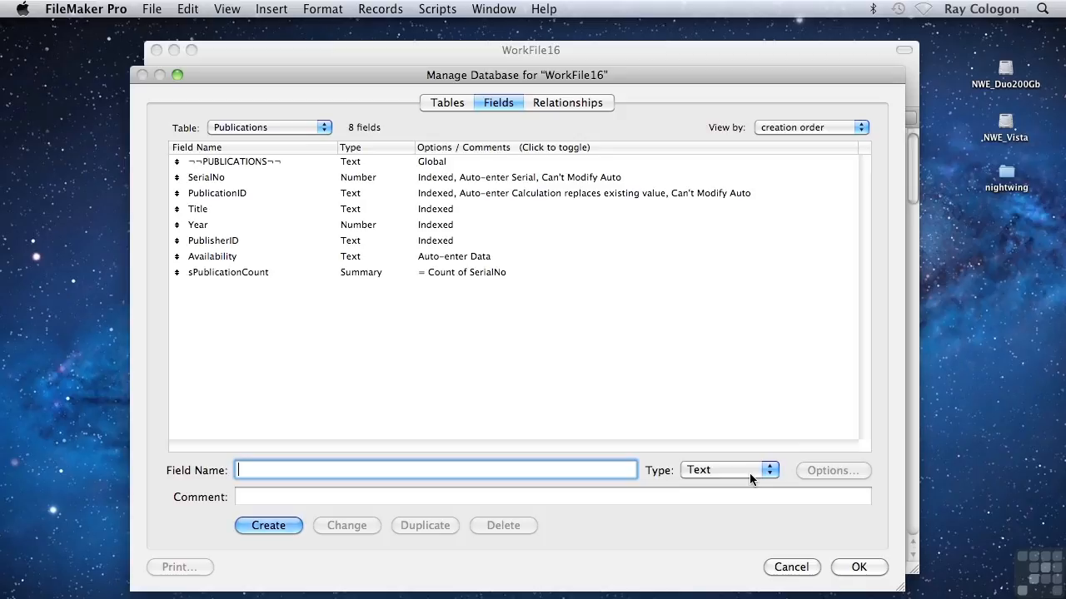
# View the field types available for the Publications table, and leave the database definition without making changes.
pyautogui.click(749, 471)
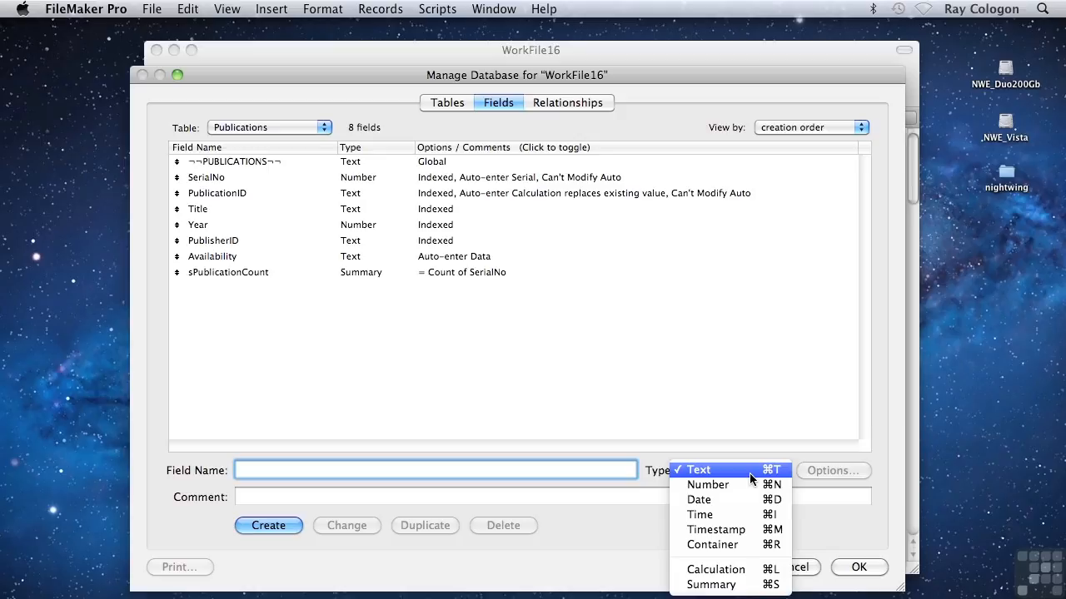
pyautogui.press('Escape')
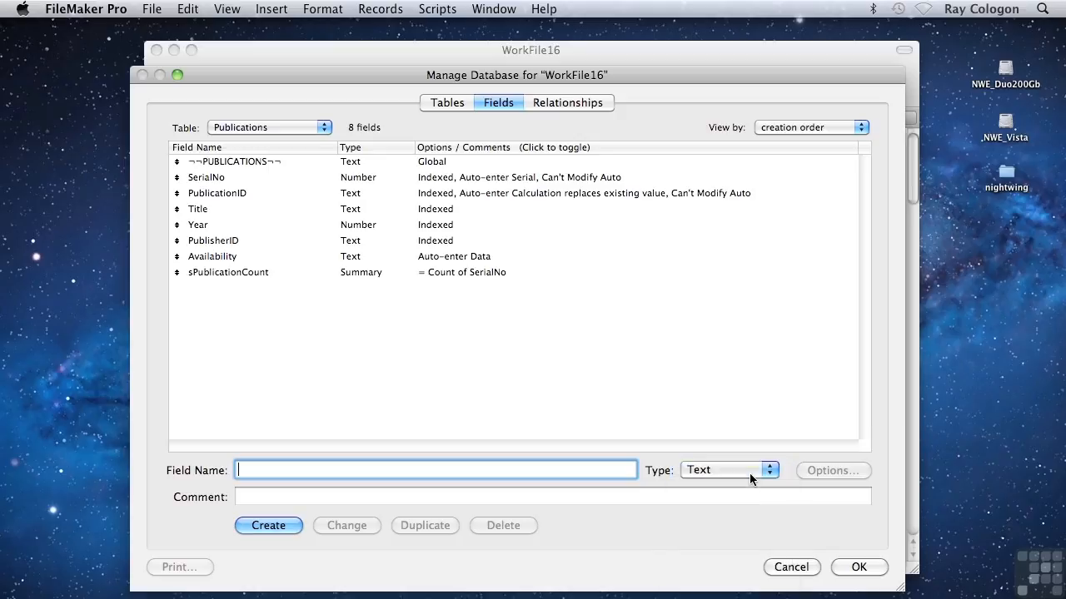
pyautogui.press('Escape')
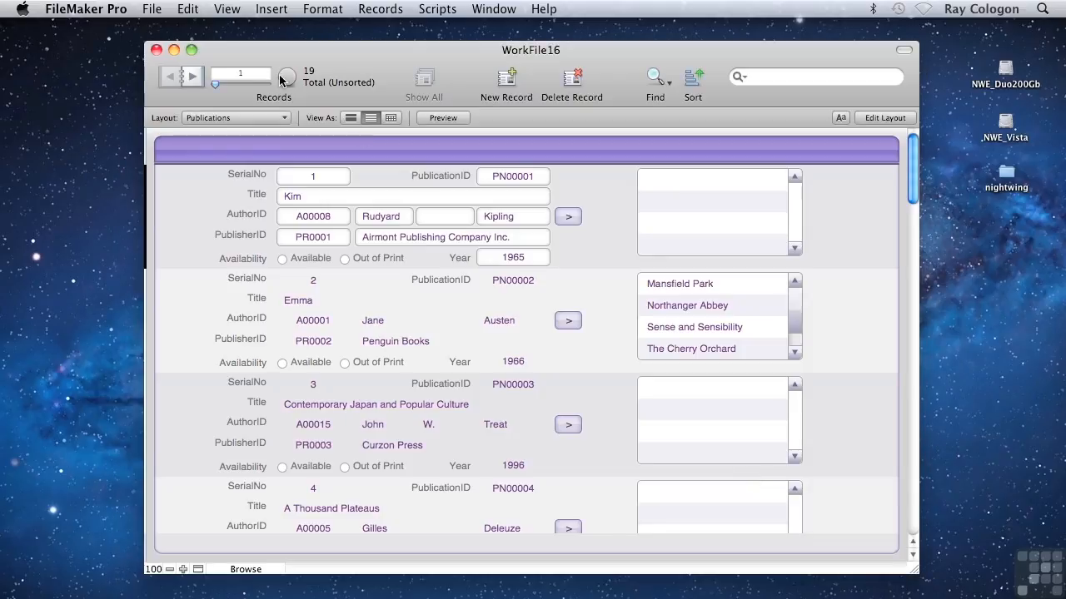
# Create a new database file named Test.fmp12 on the Desktop.
pyautogui.click(153, 10)
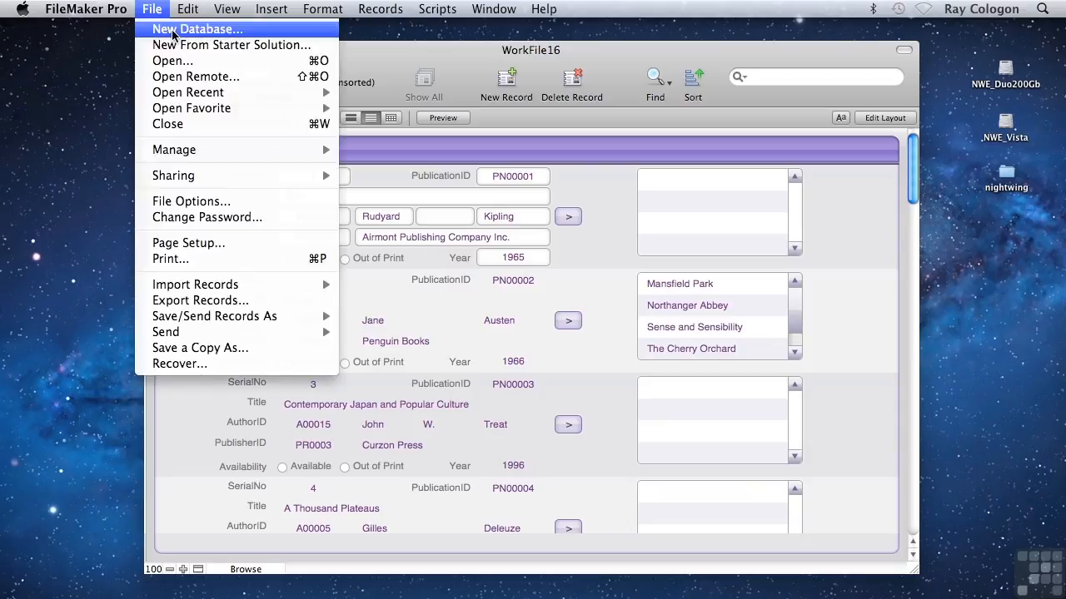
pyautogui.click(174, 31)
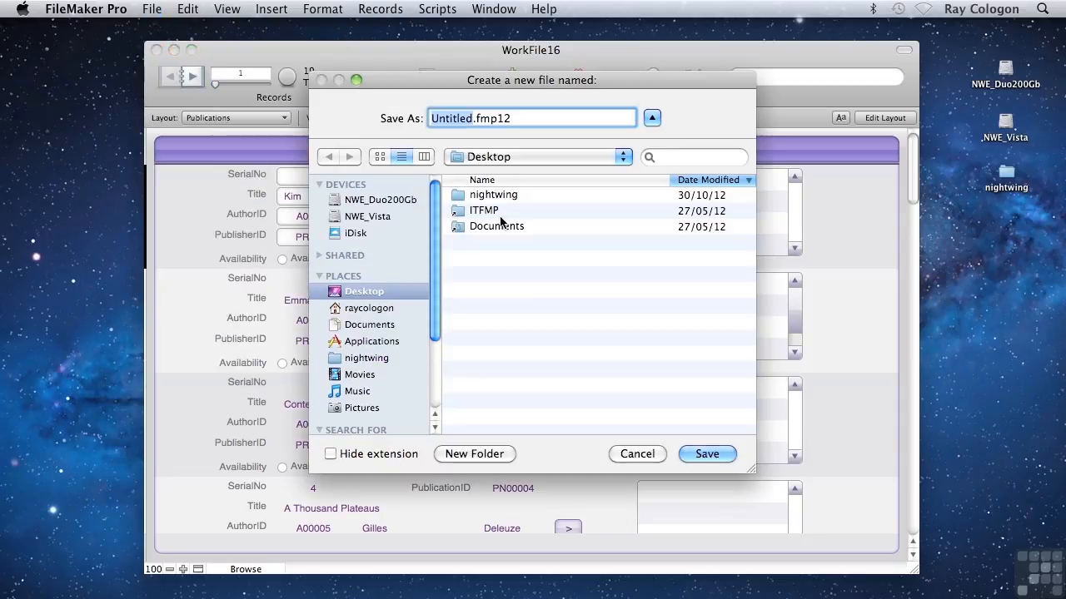
pyautogui.write('Test')
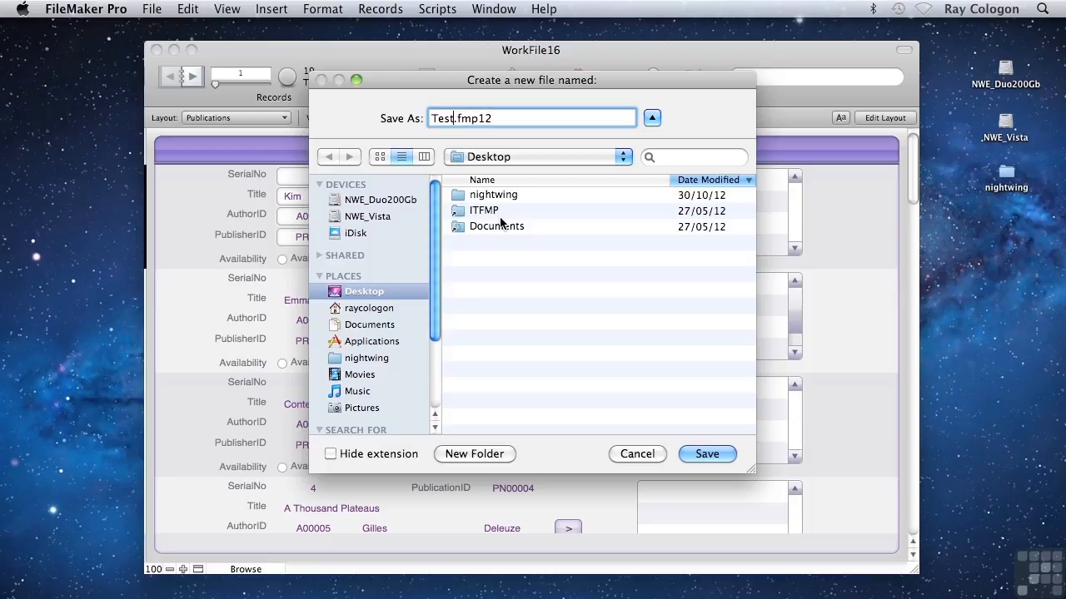
pyautogui.press('Return')
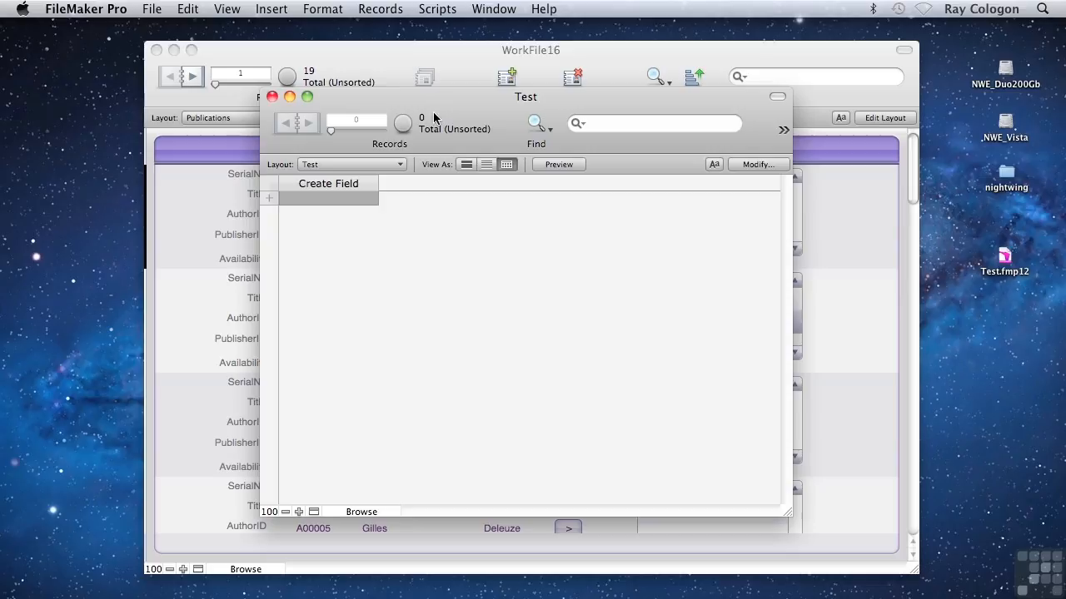
# Create the table's first field with its default name and add four records with the values 1, 2, 3 and 4.
pyautogui.click(331, 183)
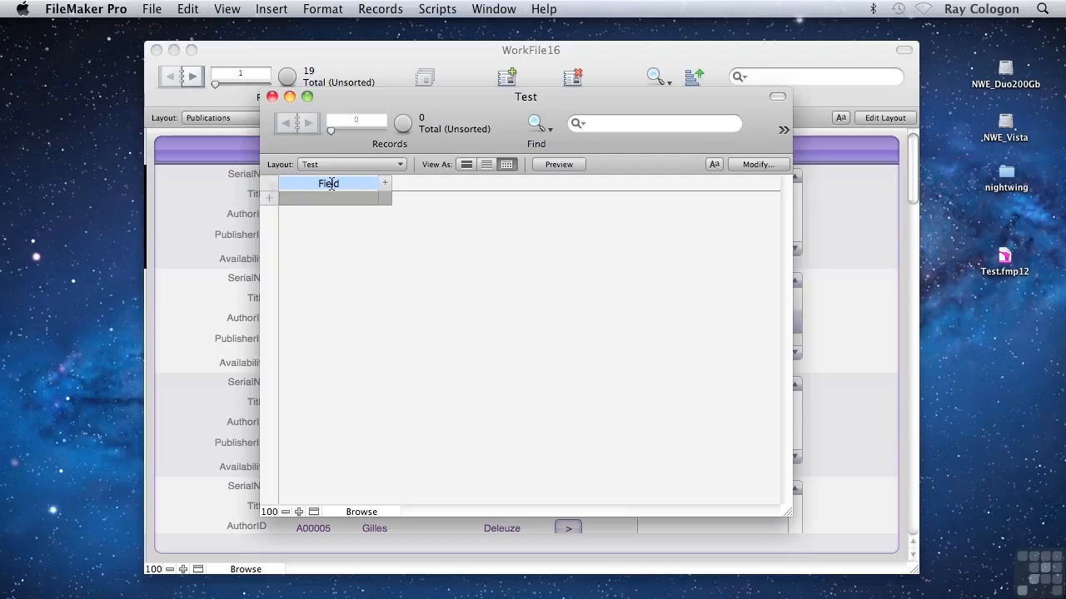
pyautogui.click(270, 200)
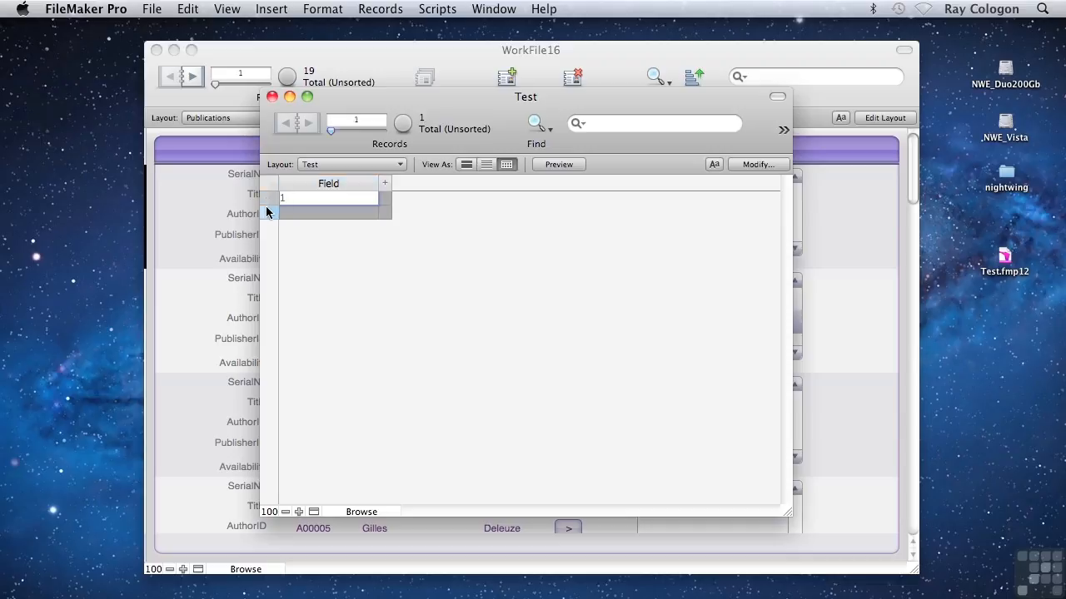
pyautogui.write('1')
pyautogui.click(269, 212)
pyautogui.write('2')
pyautogui.click(267, 224)
pyautogui.write('3')
pyautogui.click(269, 239)
pyautogui.write('4')
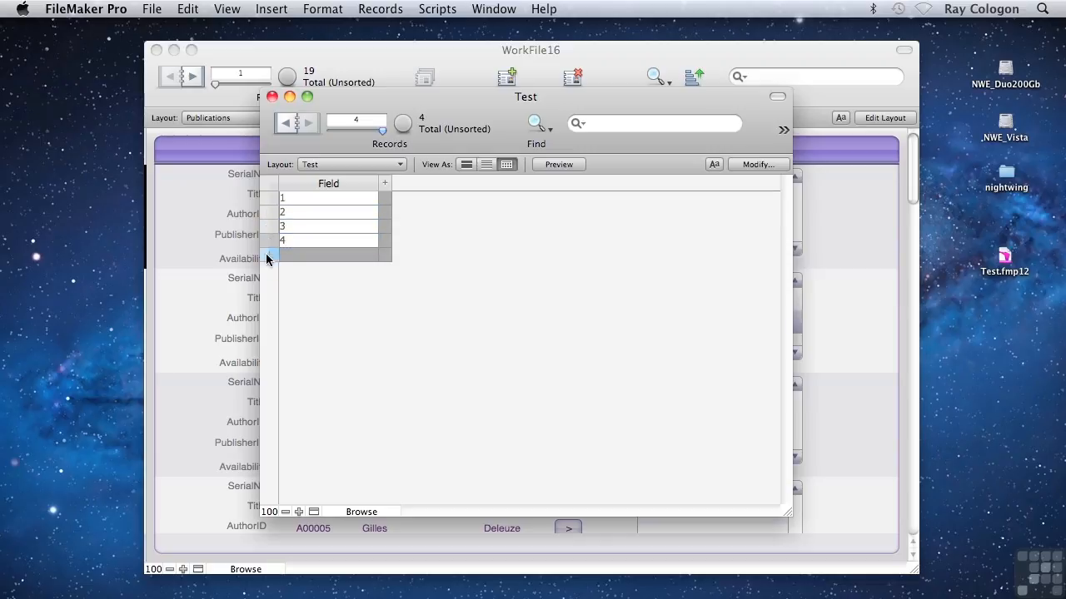
# Add six more records with the values 11, 12, 13, 22, 23 and 33.
pyautogui.click(269, 254)
pyautogui.write('11')
pyautogui.click(267, 267)
pyautogui.write('12')
pyautogui.click(269, 283)
pyautogui.write('13')
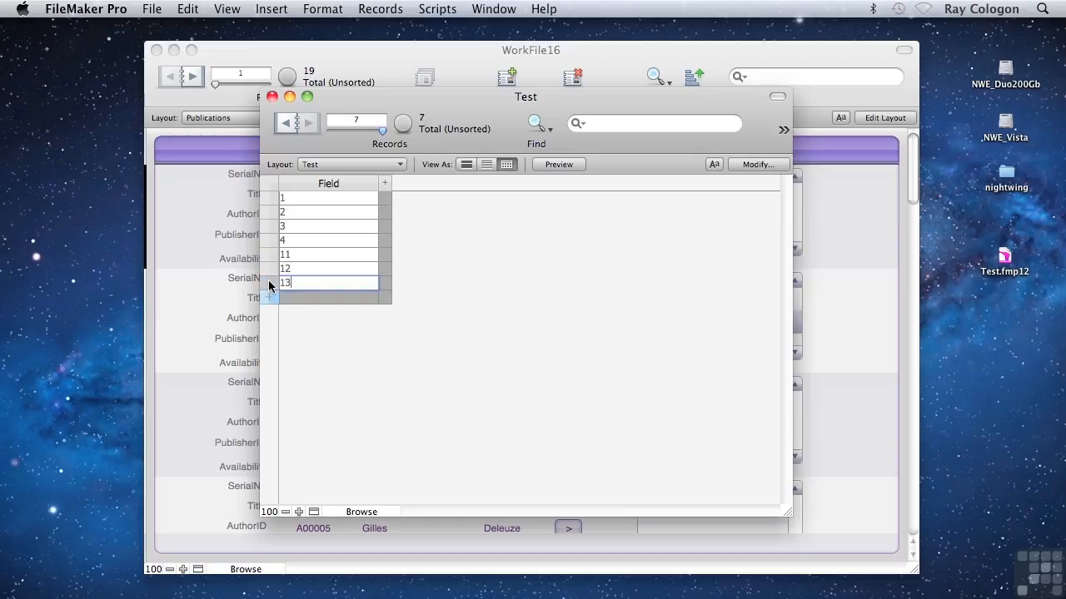
pyautogui.click(269, 298)
pyautogui.write('22')
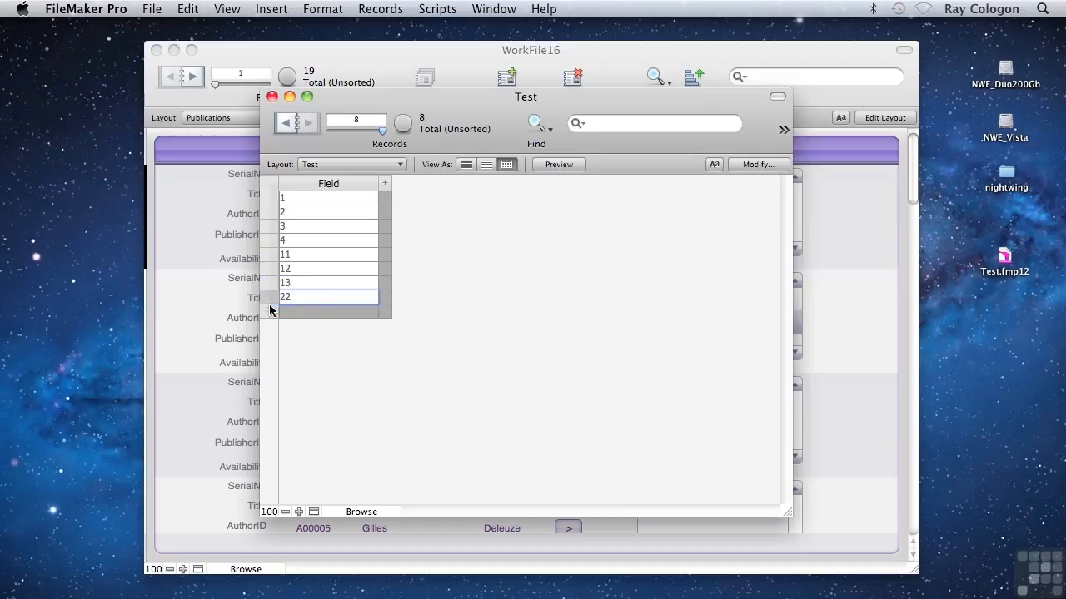
pyautogui.click(269, 311)
pyautogui.write('23')
pyautogui.click(267, 326)
pyautogui.write('33')
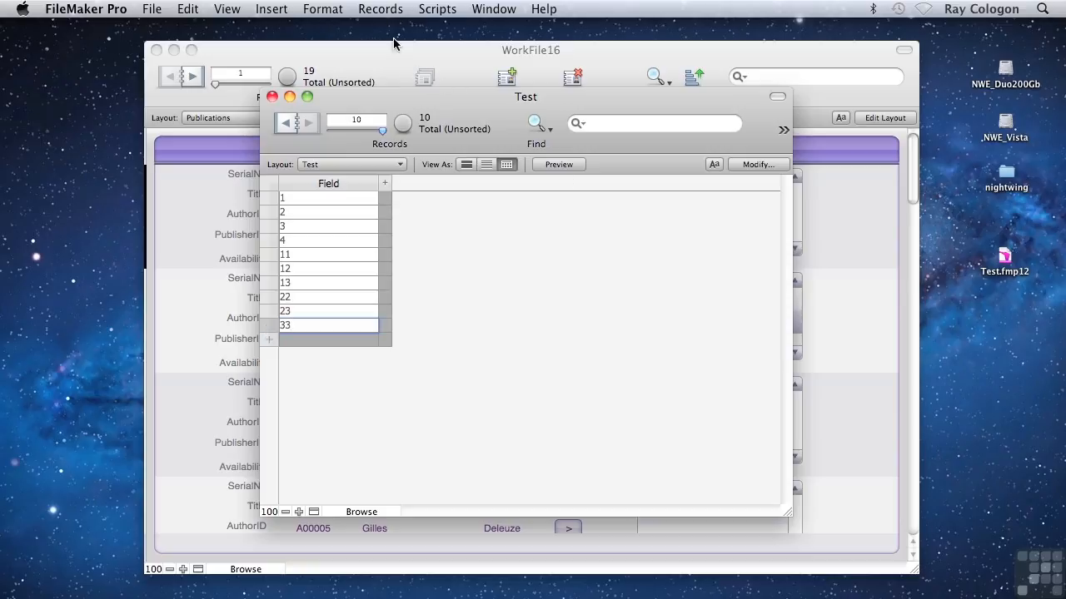
# Sort the Test records by Field in ascending order.
pyautogui.click(381, 9)
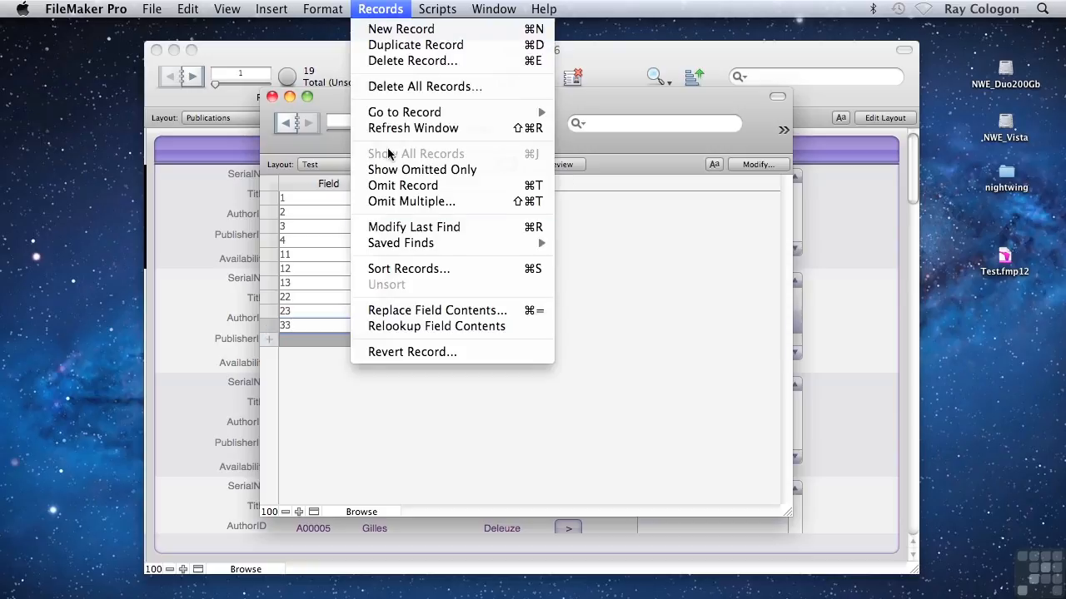
pyautogui.click(415, 270)
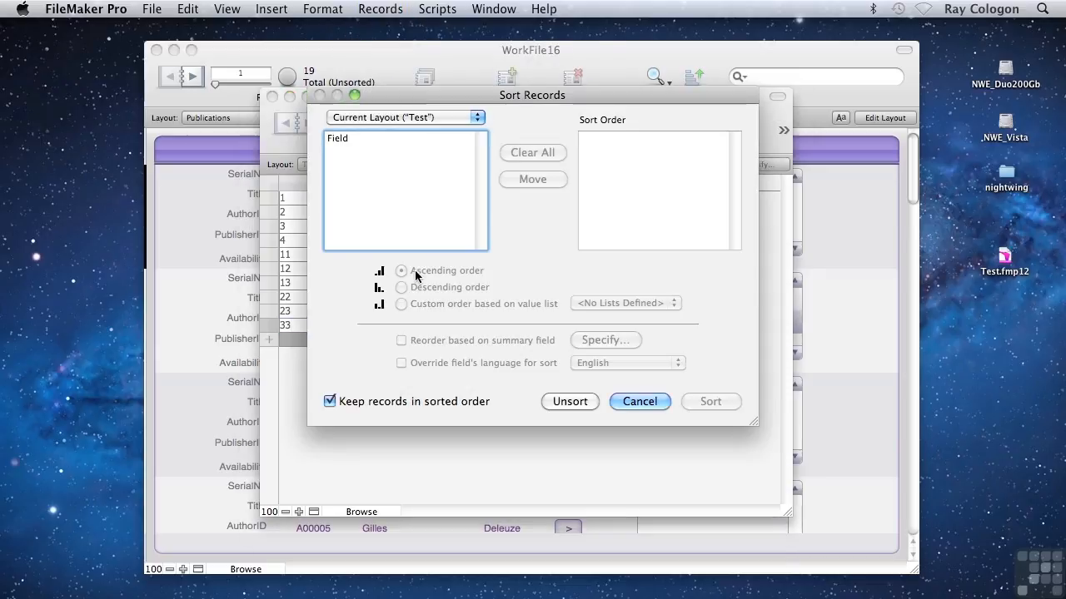
pyautogui.click(356, 137)
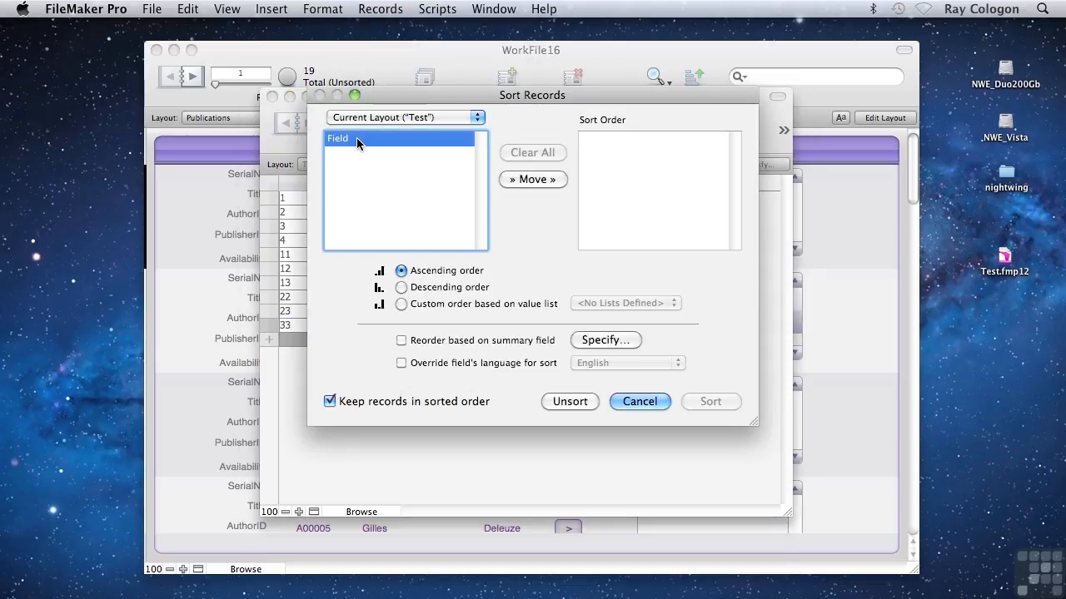
pyautogui.click(534, 180)
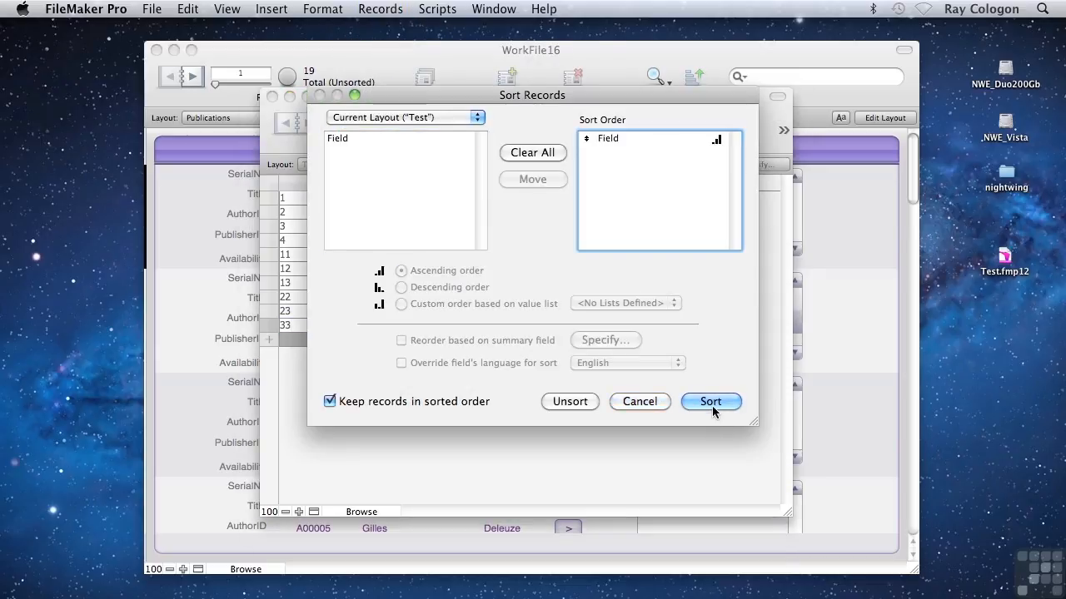
pyautogui.click(711, 400)
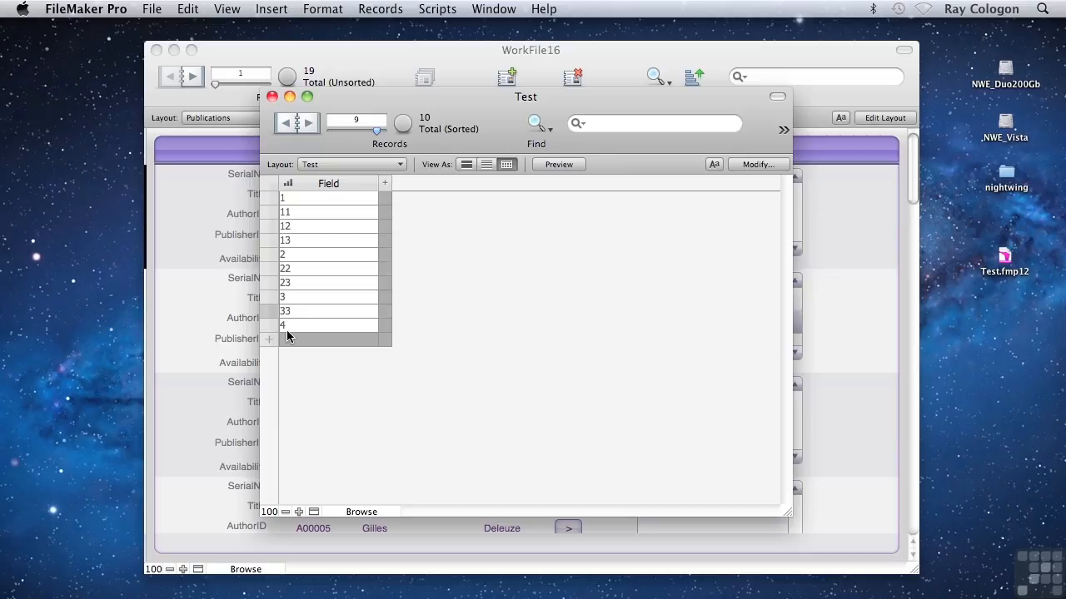
# Change the type of Field in the Test table to Number and save the change.
pyautogui.press('super+shift+d')
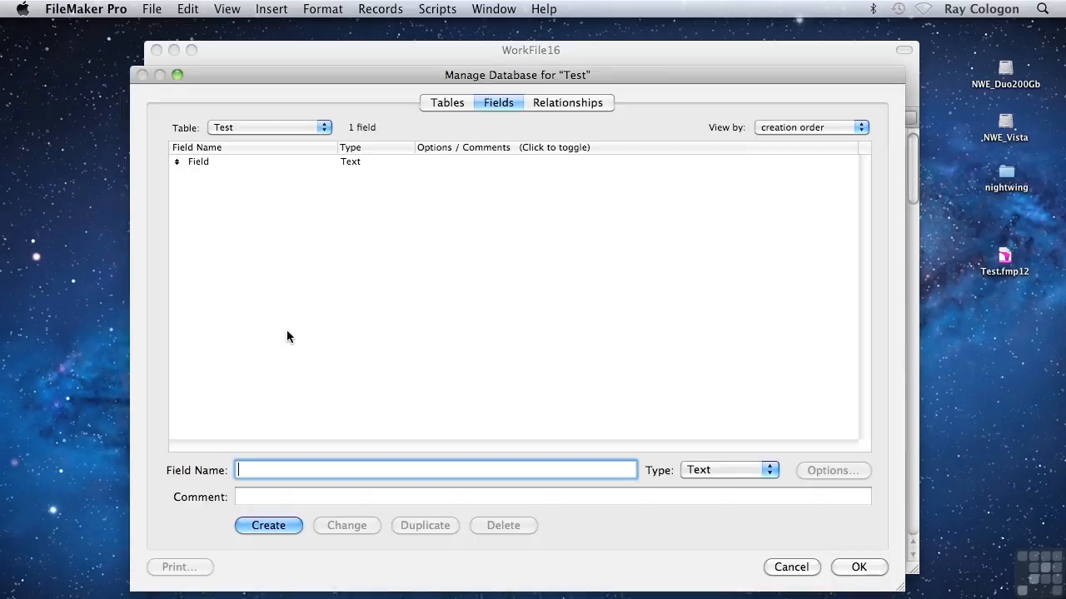
pyautogui.click(293, 161)
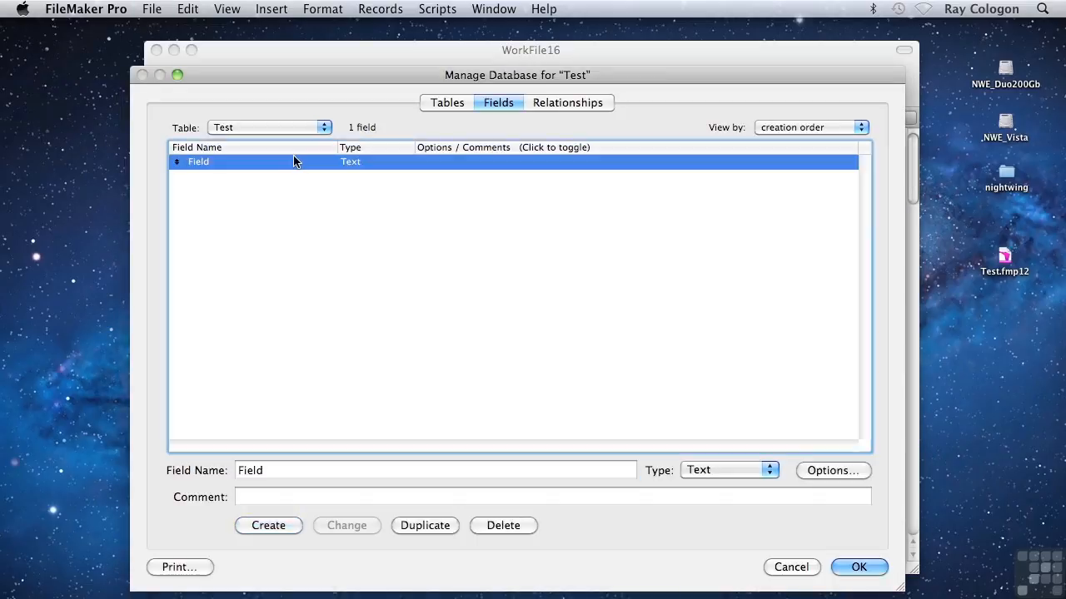
pyautogui.click(709, 471)
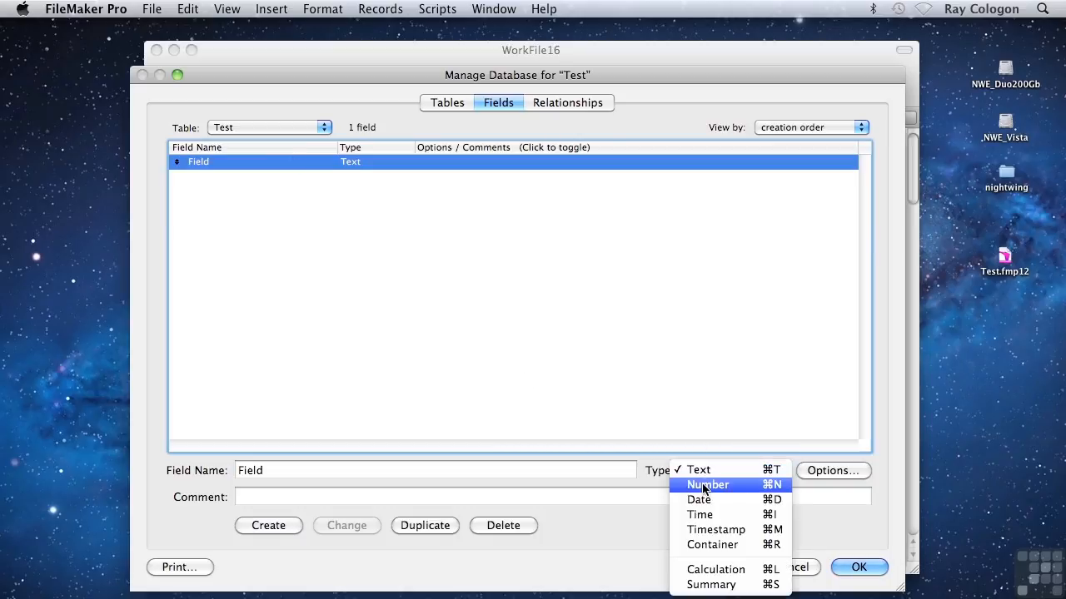
pyautogui.click(704, 486)
pyautogui.click(858, 569)
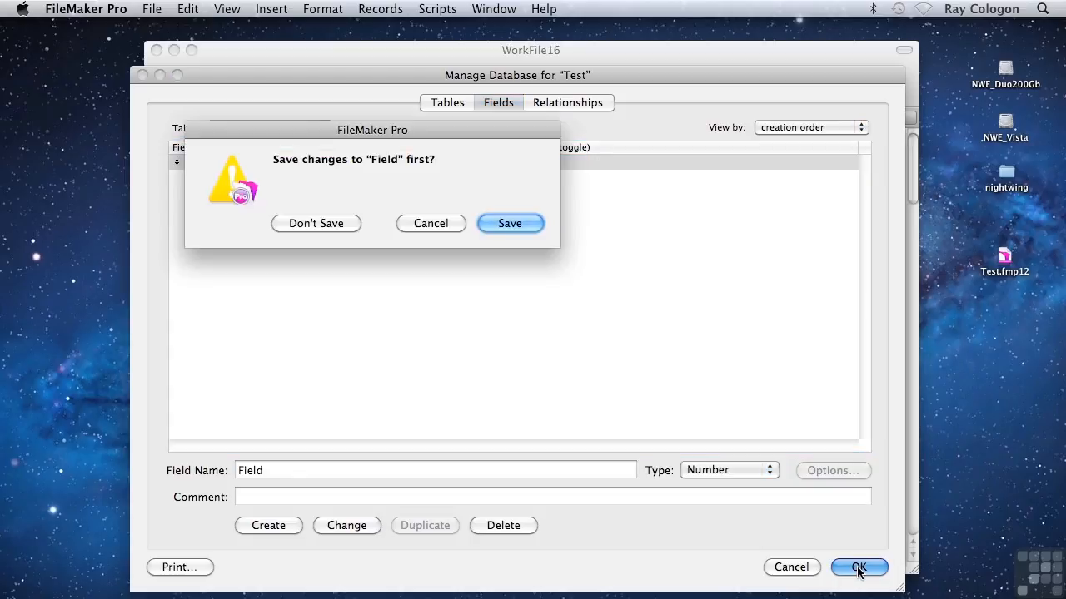
pyautogui.click(511, 225)
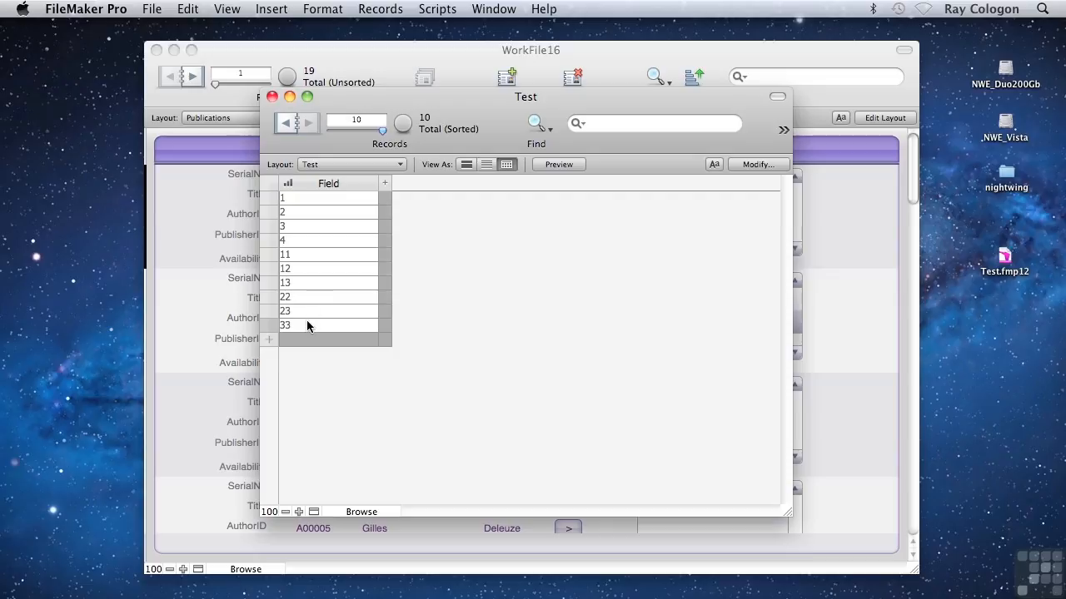
# Add a new record with the value 5 and commit it.
pyautogui.press('super+n')
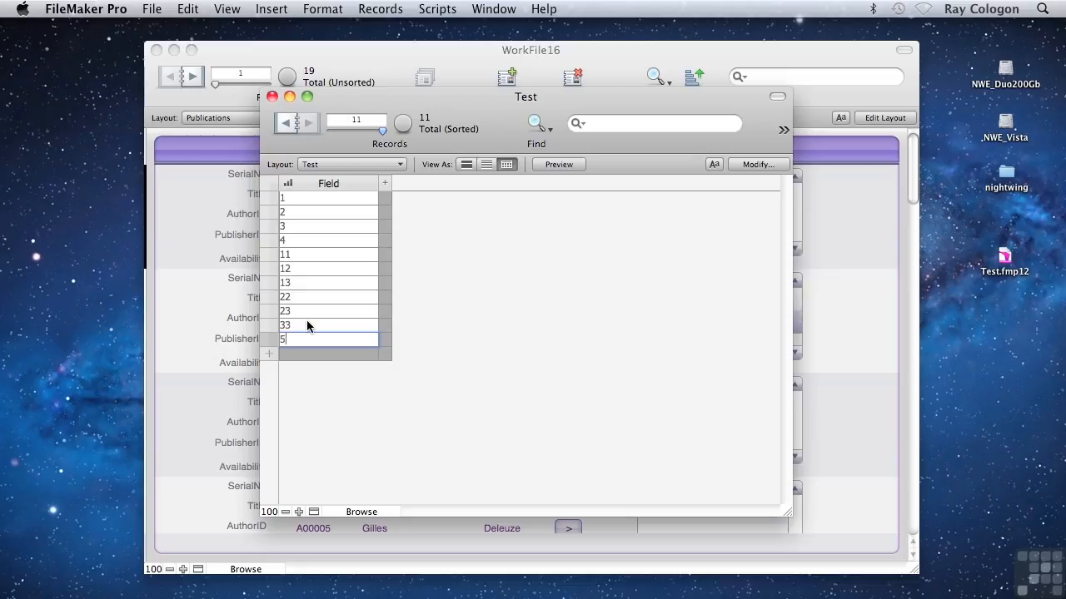
pyautogui.press('KP_Enter')
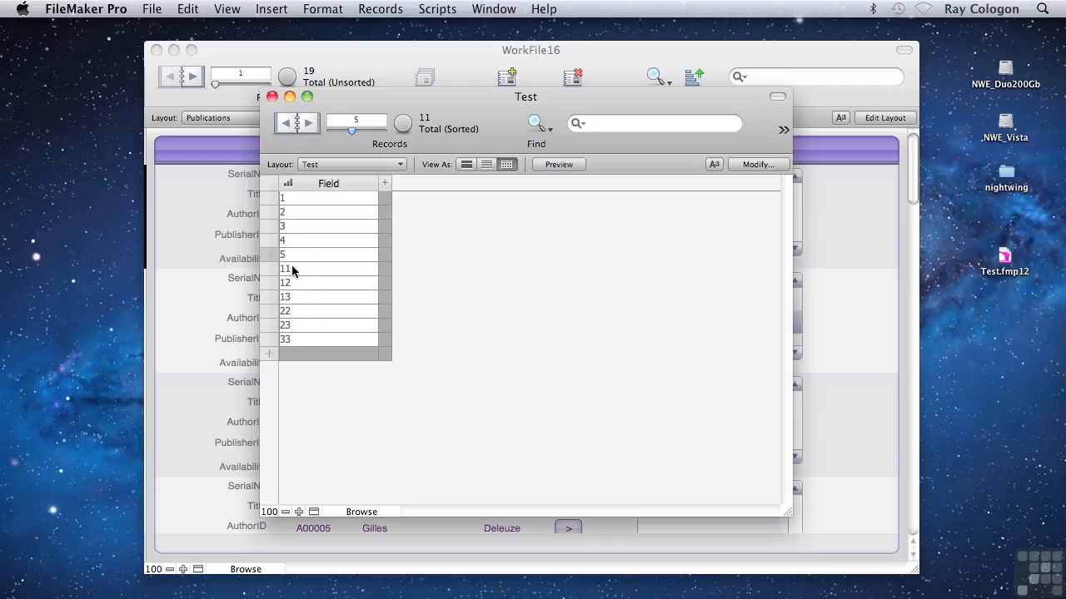
# Set the type of Field in the Test table back to Text and save the change.
pyautogui.press('super+shift+d')
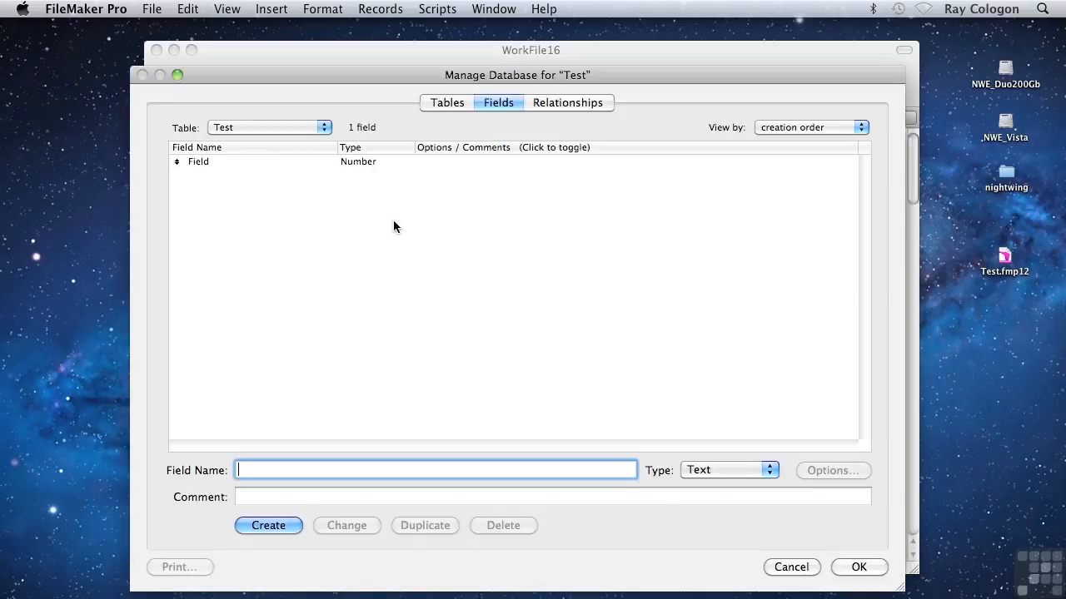
pyautogui.click(348, 163)
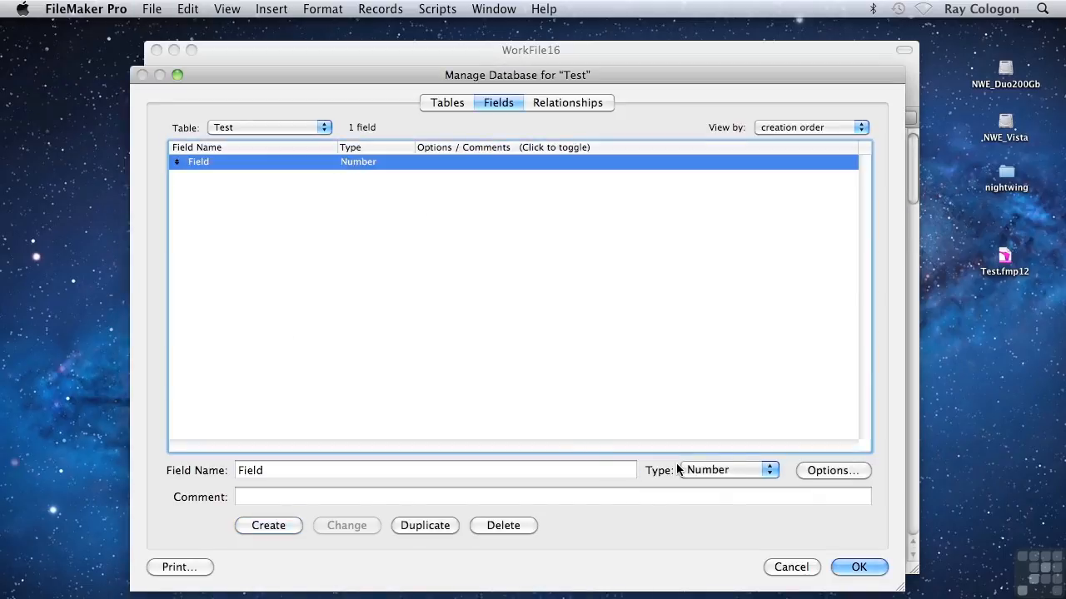
pyautogui.click(702, 471)
pyautogui.click(700, 454)
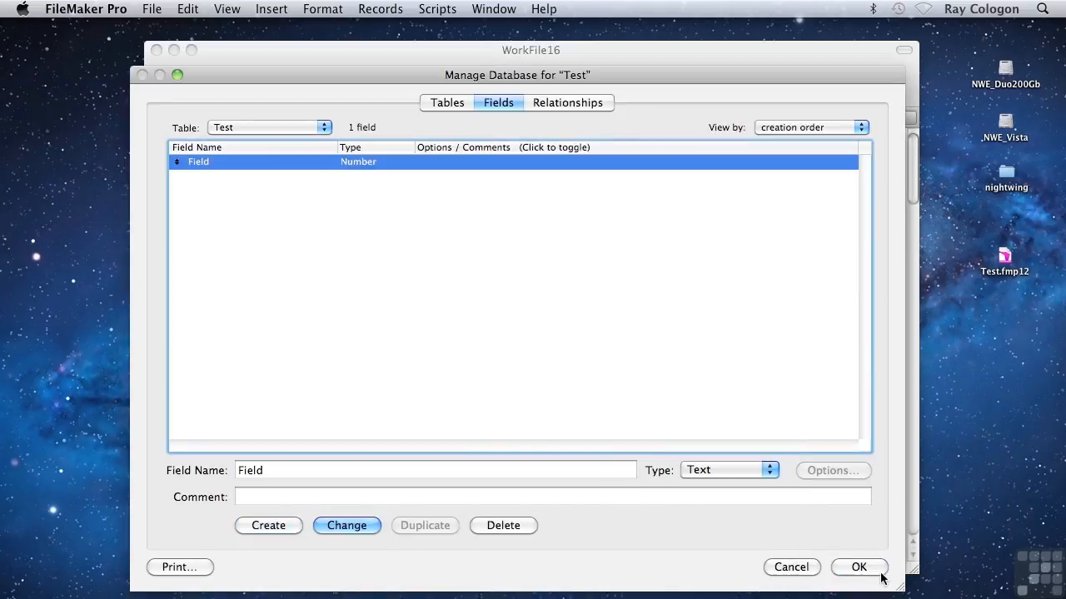
pyautogui.click(859, 567)
pyautogui.click(511, 225)
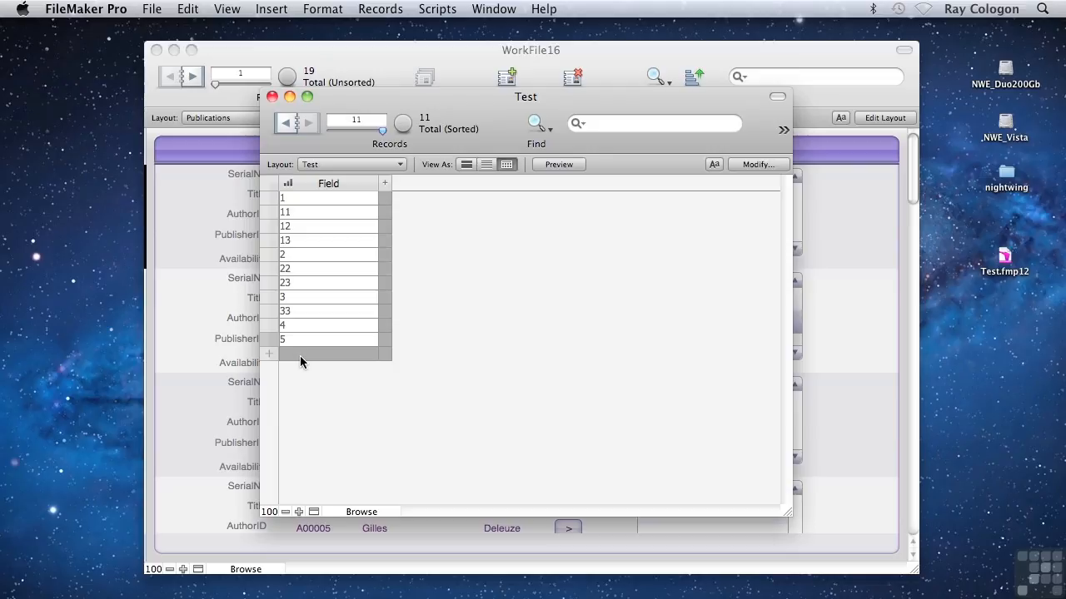
# Open the list of available types for Field in the Test database definition.
pyautogui.press('super+shift+d')
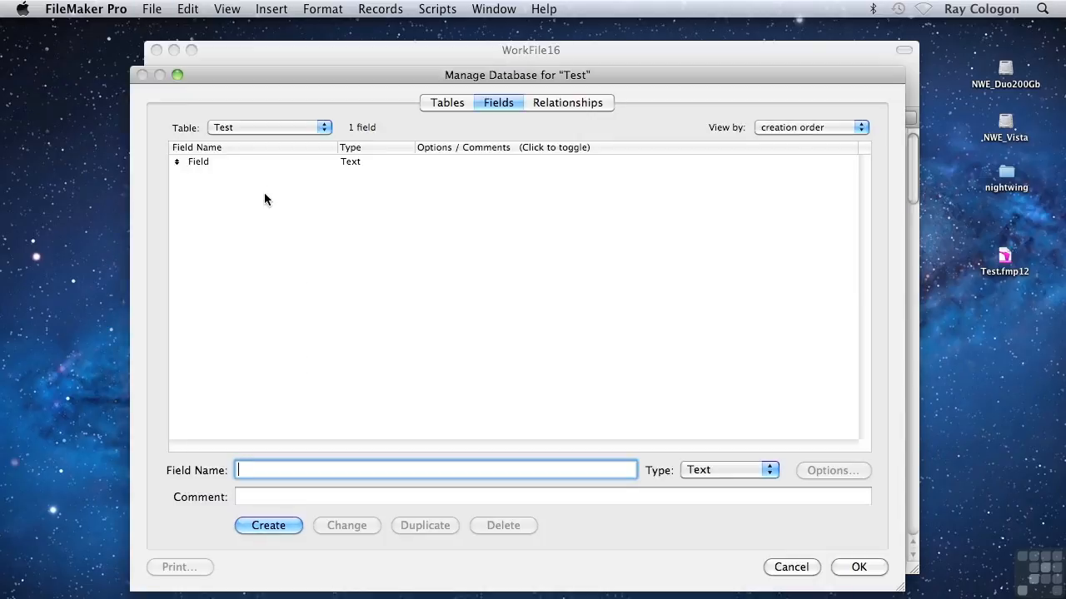
pyautogui.click(248, 163)
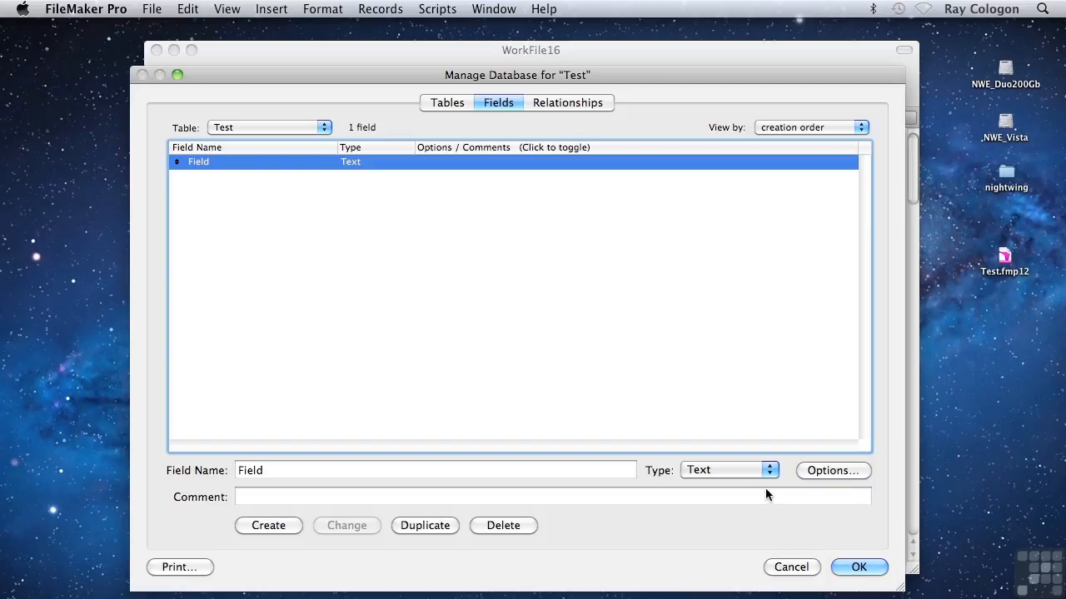
pyautogui.click(734, 471)
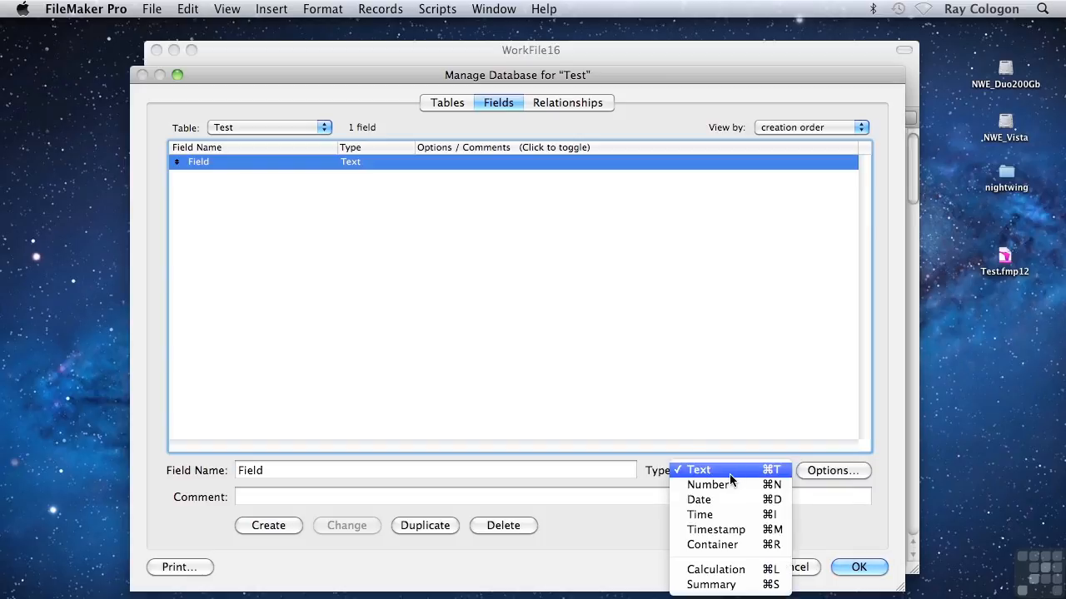